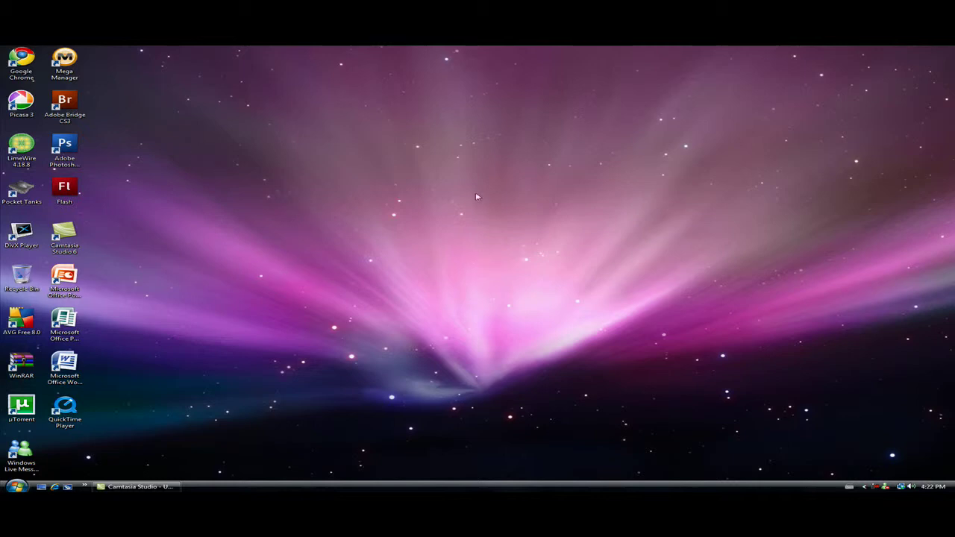
mouse_move(560, 48)
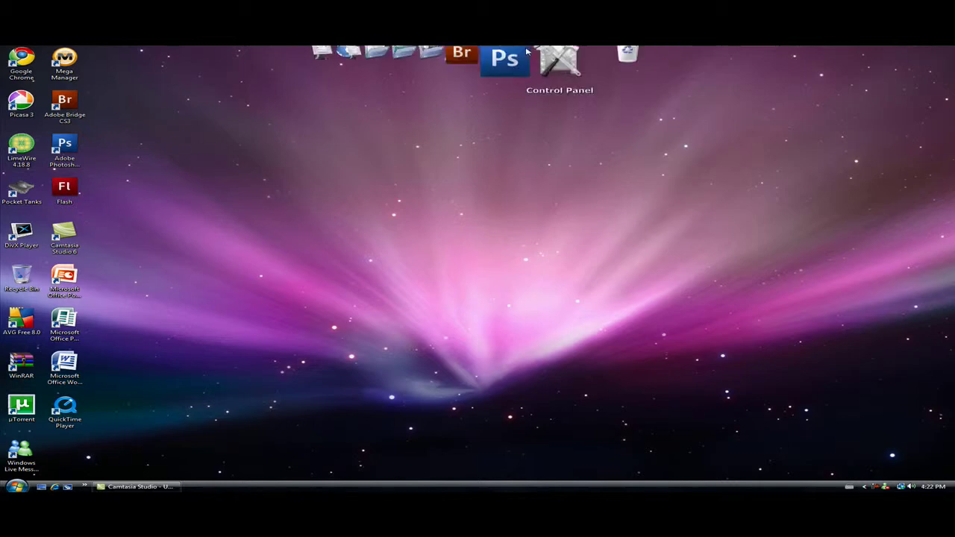
double_click(22, 60)
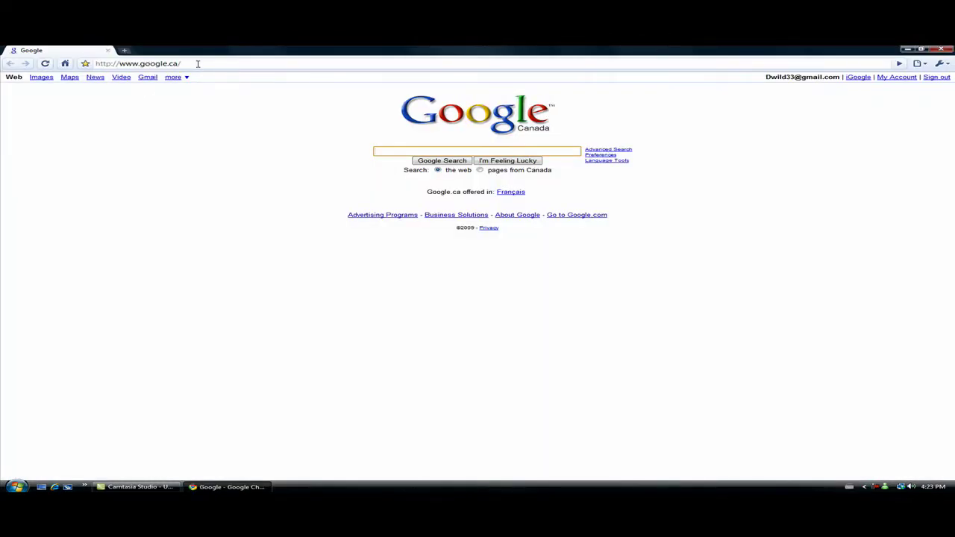
click(221, 60)
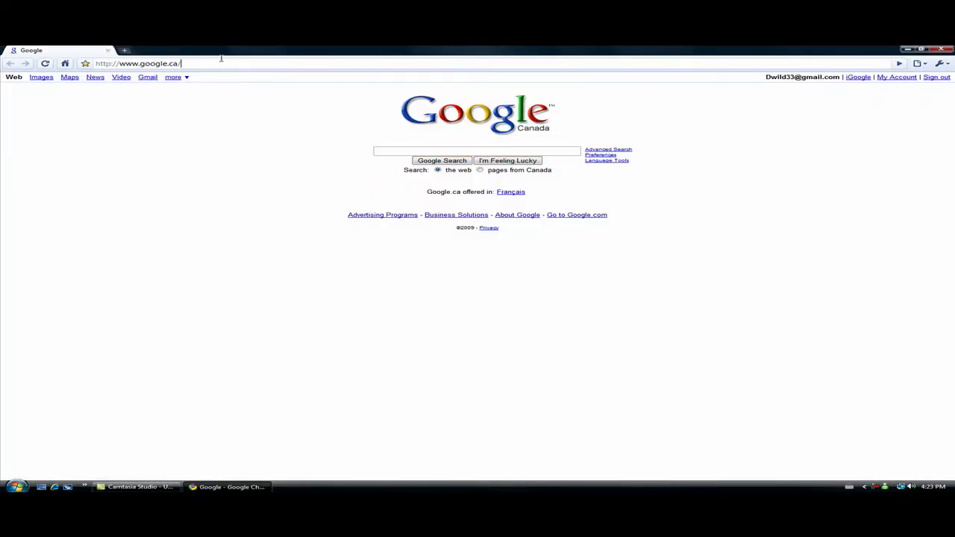
key(ctrl+a)
key(BackSpace)
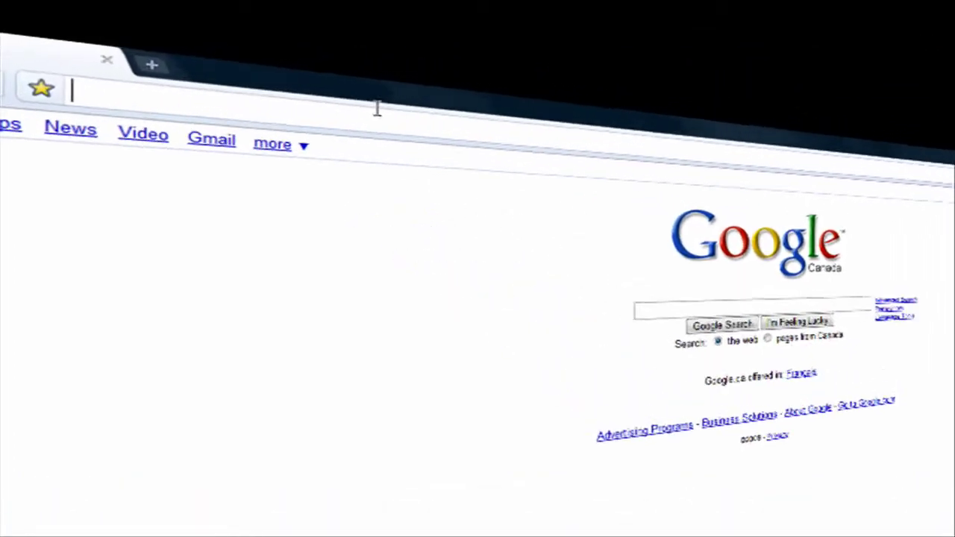
text(www.)
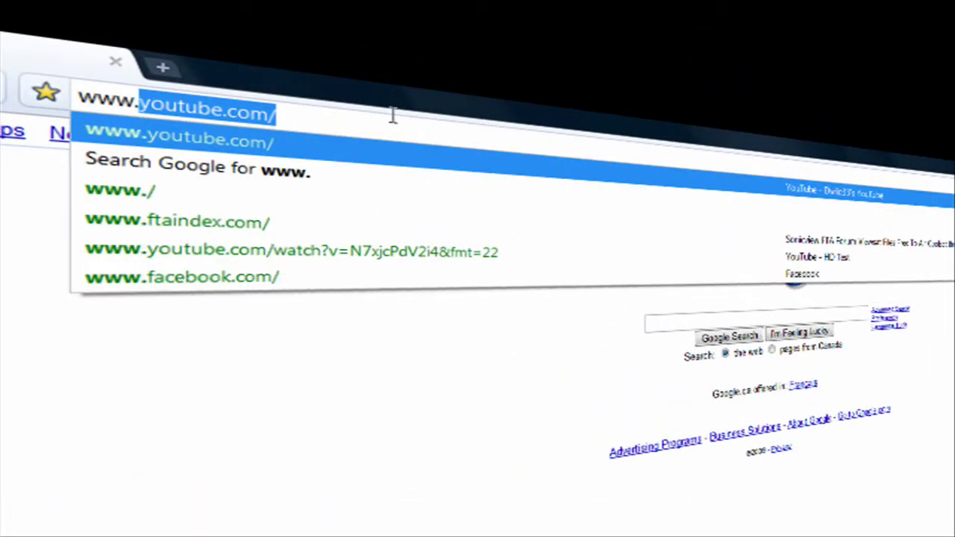
text(rock)
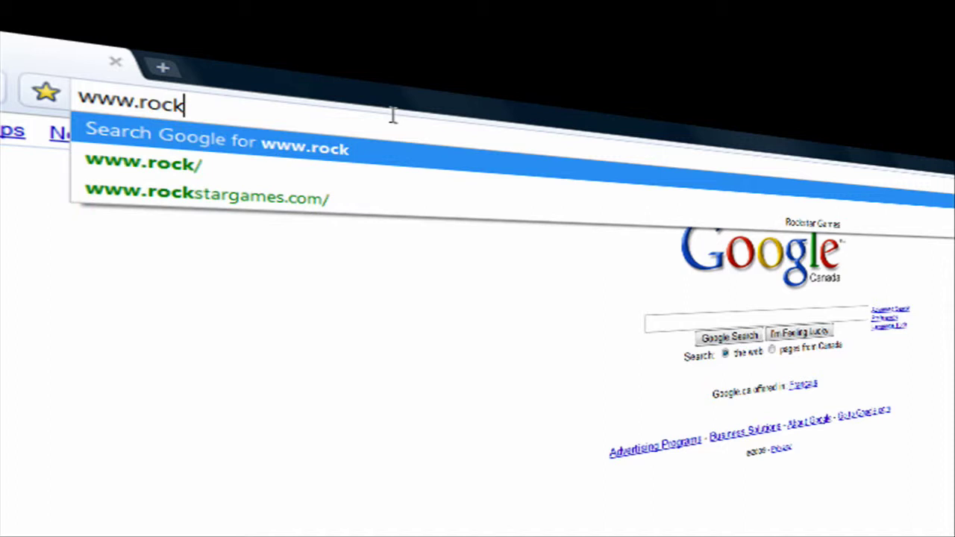
text(etdock.)
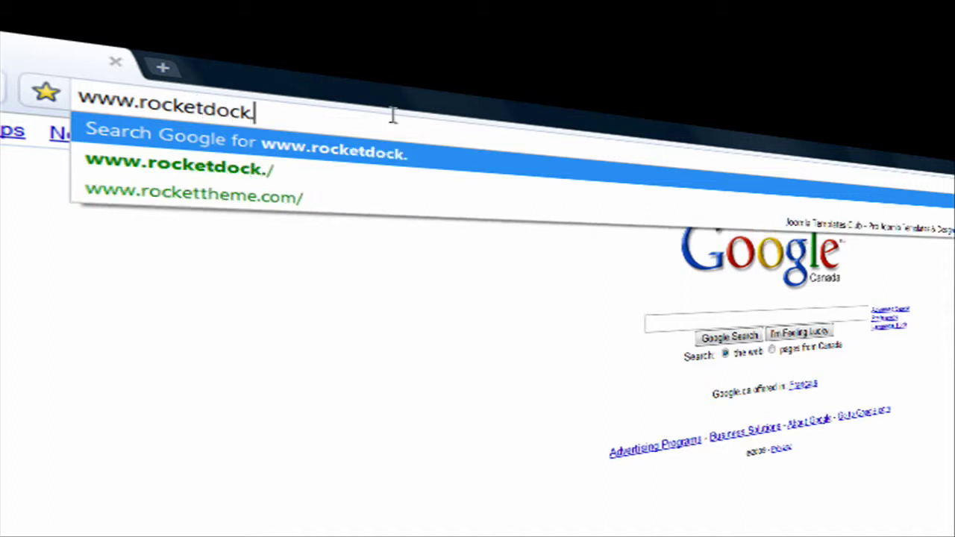
text(com)
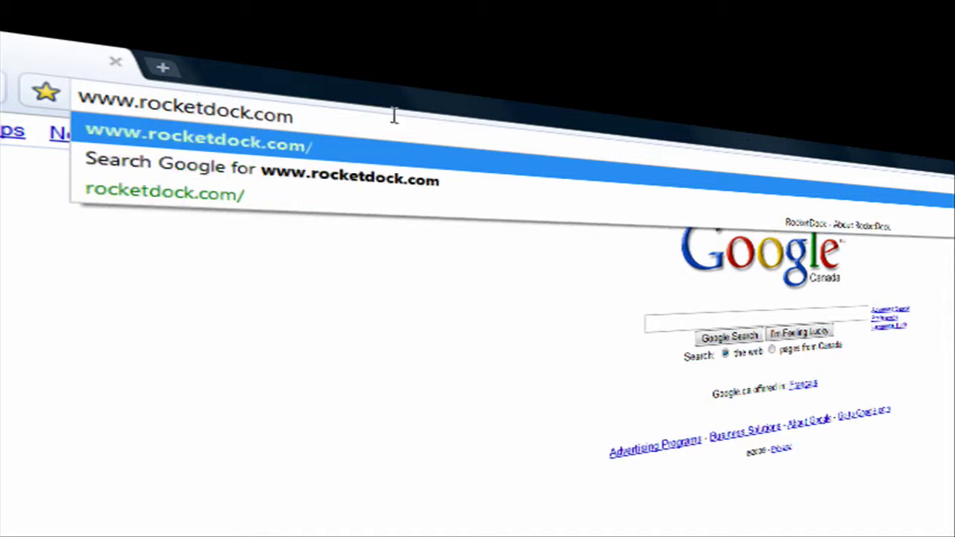
key(Return)
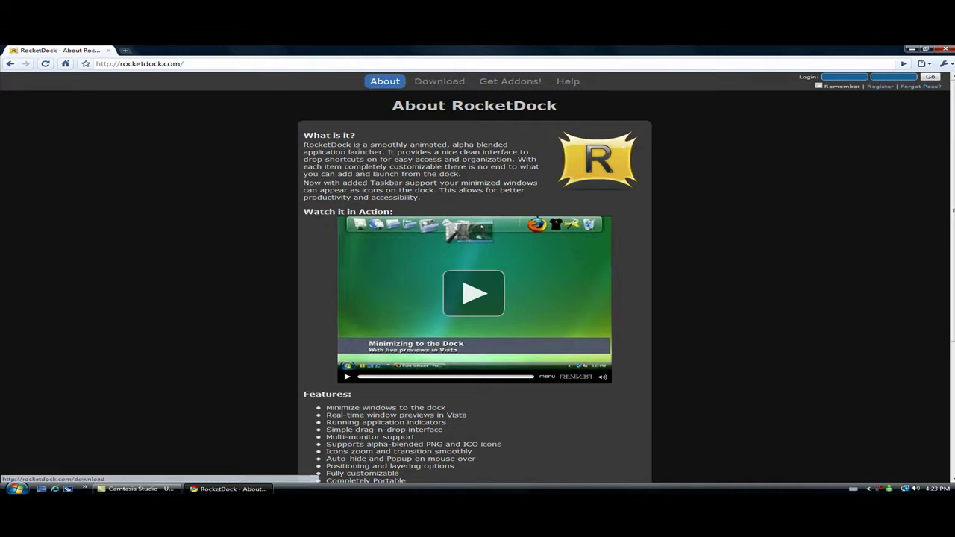
- Download the latest RocketDock version, 1.3.5, from the site's download page and save the installer
click(432, 83)
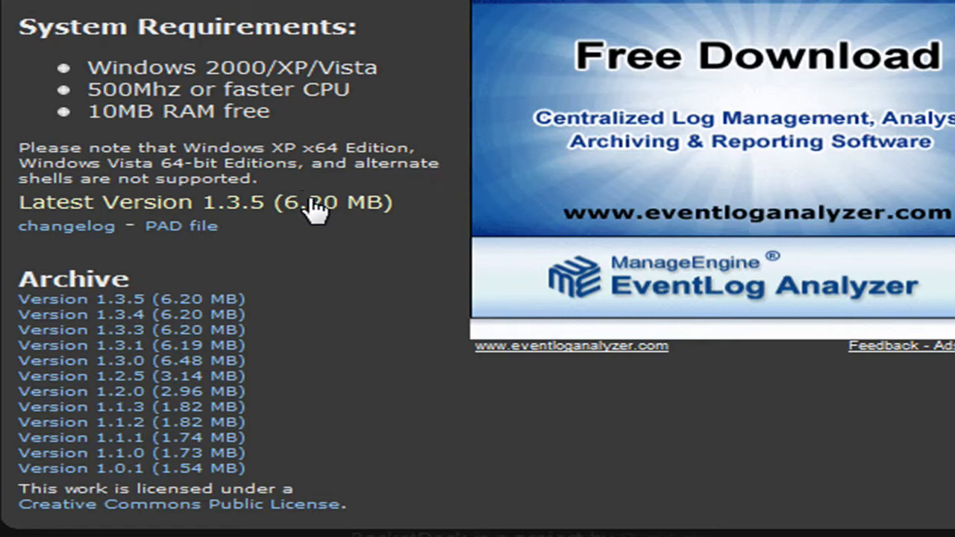
click(224, 215)
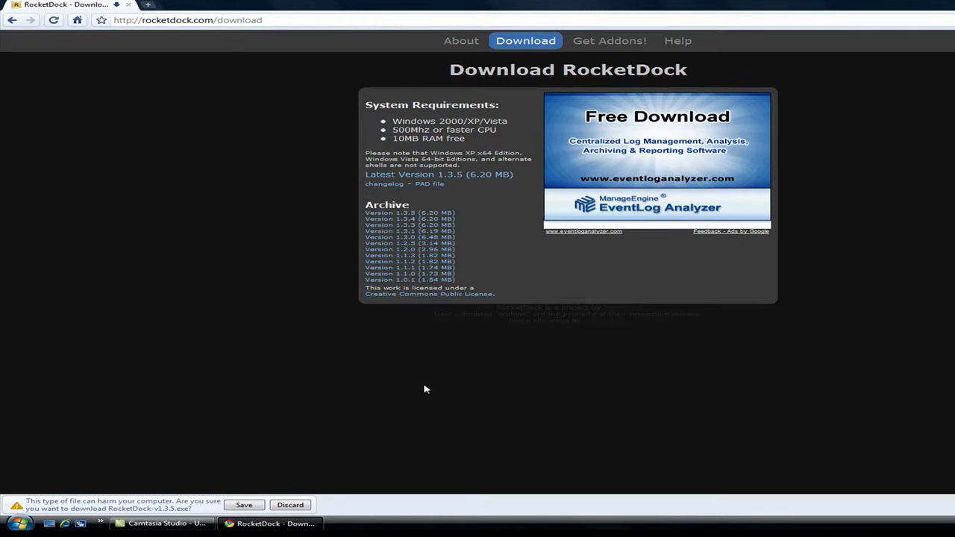
click(255, 505)
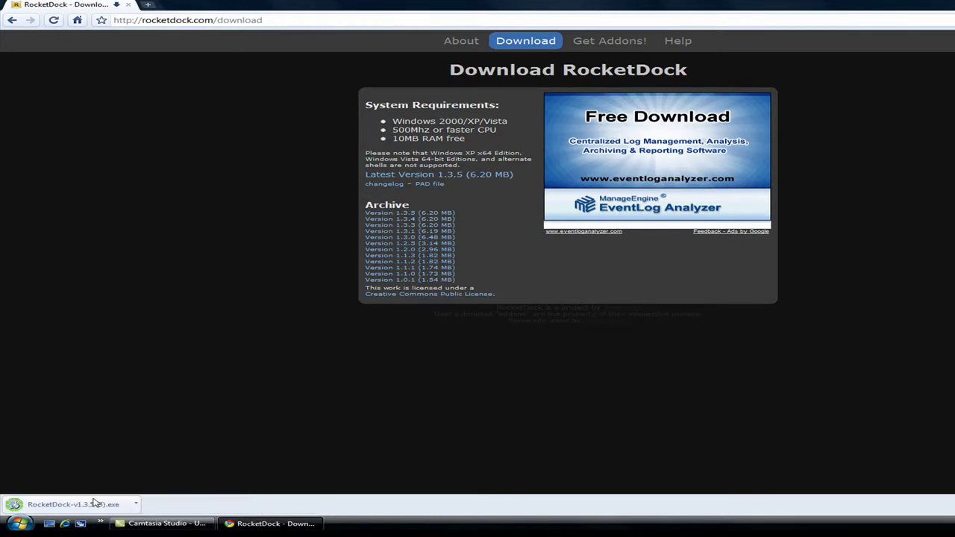
- Try to install RocketDock from the downloaded file with English as the setup language
click(137, 506)
click(172, 468)
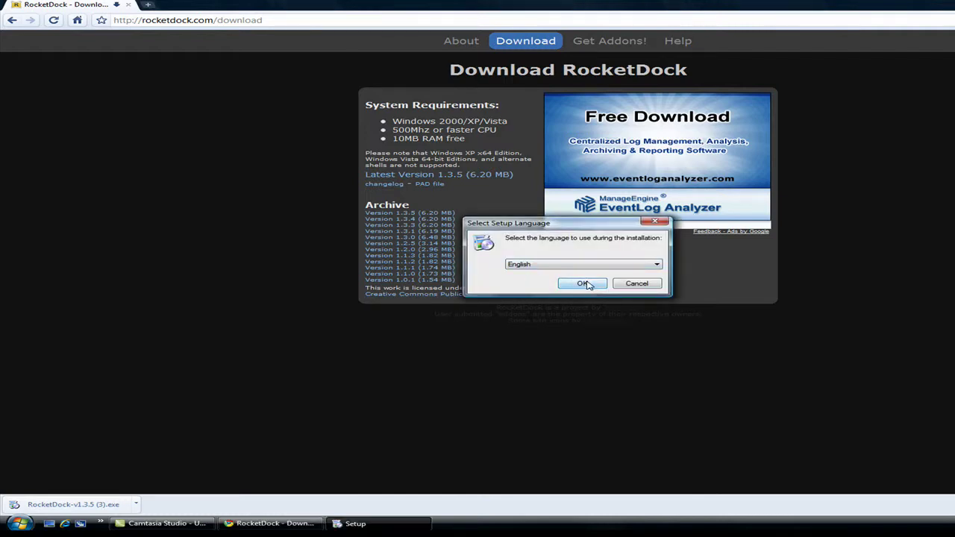
click(532, 266)
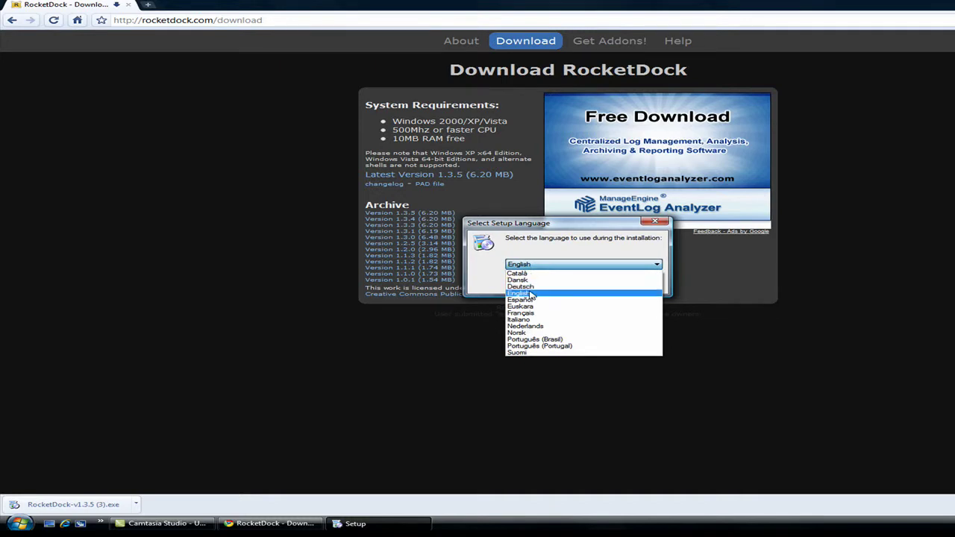
click(531, 294)
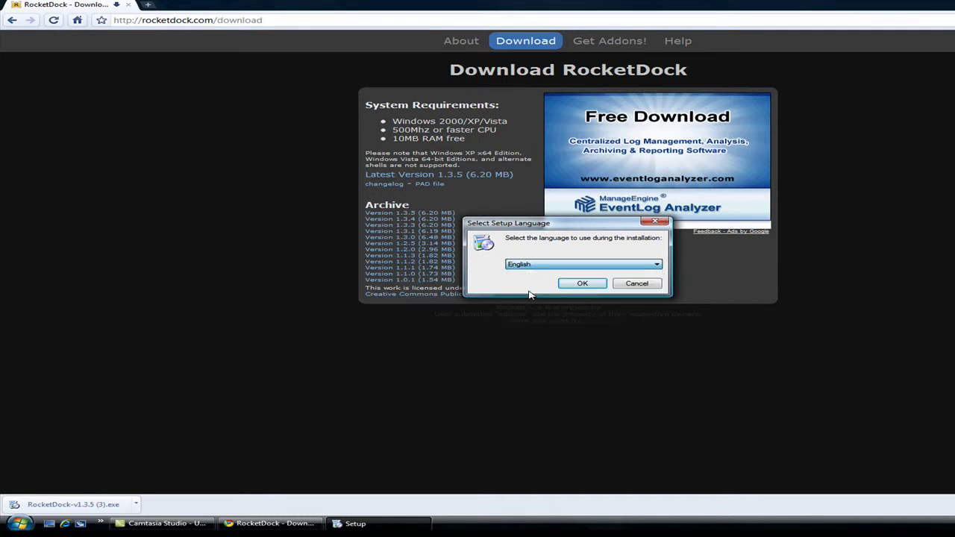
click(581, 284)
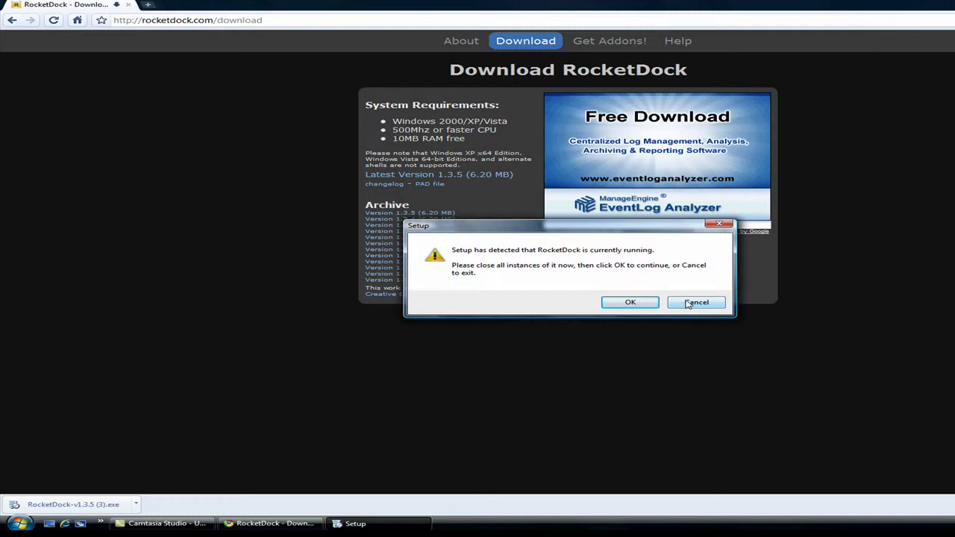
click(688, 303)
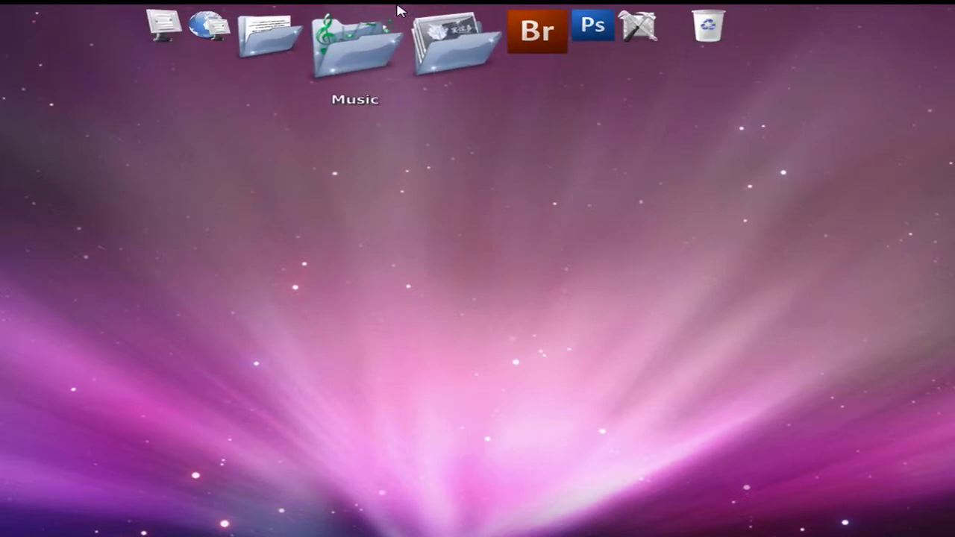
- Turn off the dock's AutoHide option
right_click(397, 10)
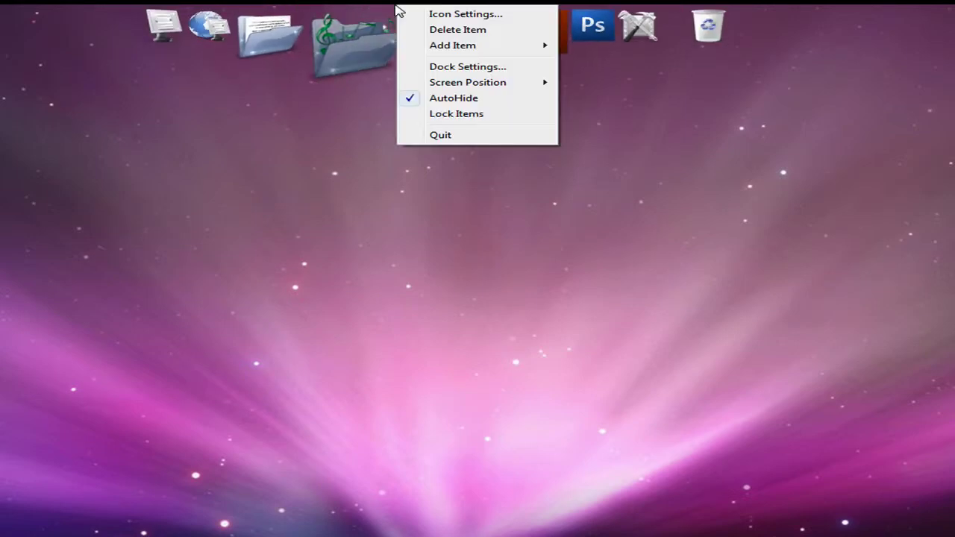
click(415, 99)
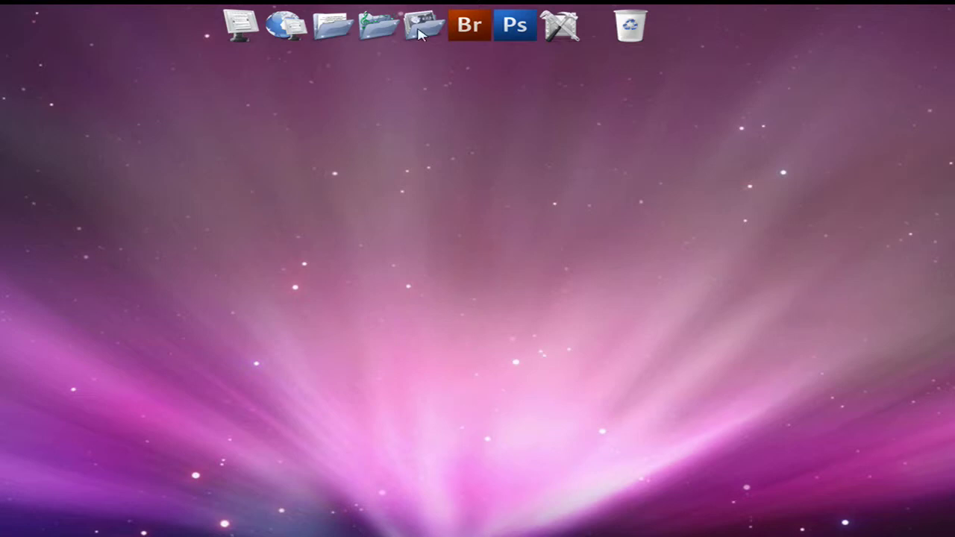
- Open the dock's Style settings and set the theme to AstroGlass
right_click(395, 8)
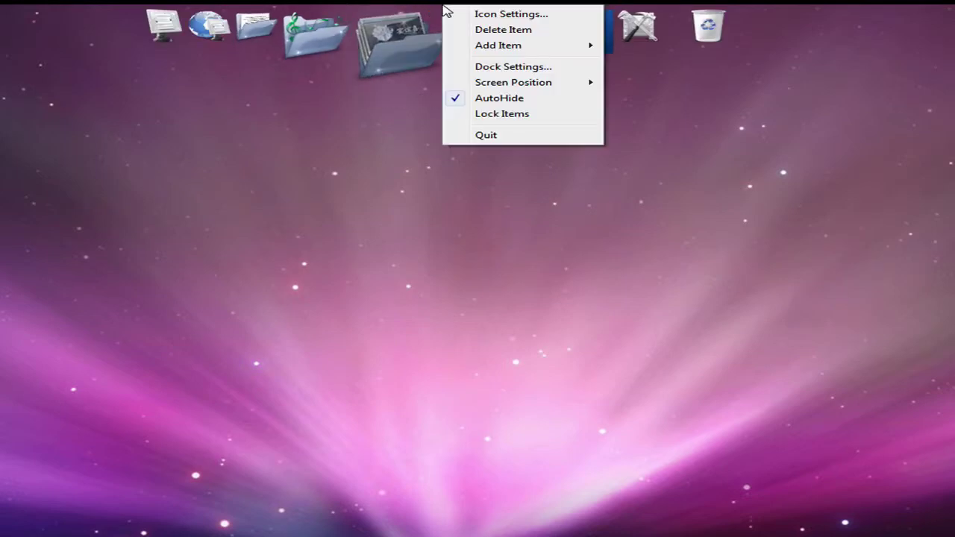
click(492, 67)
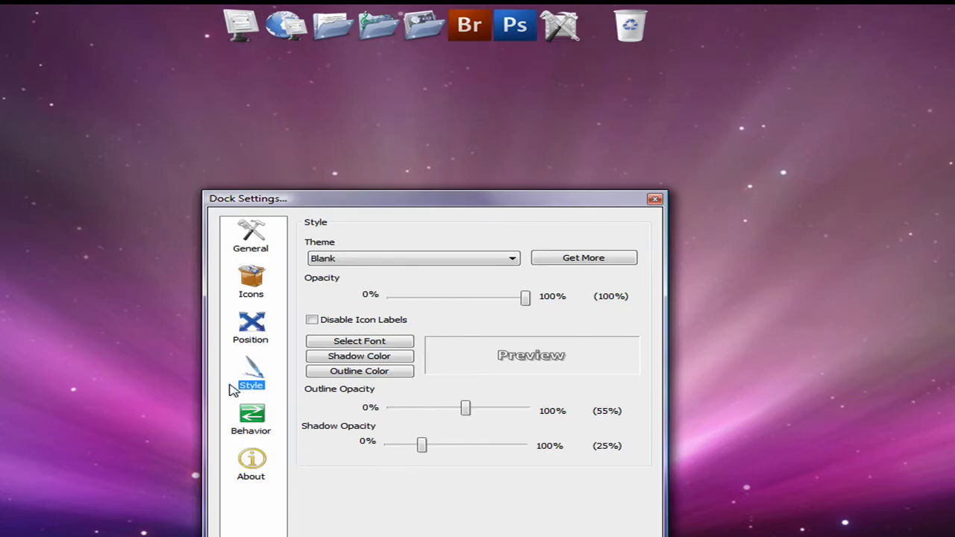
click(349, 259)
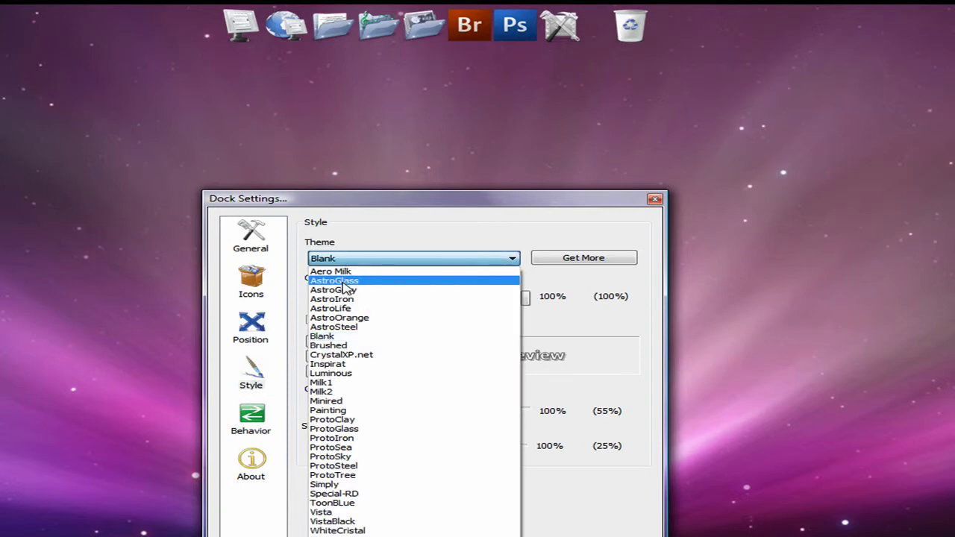
click(366, 278)
- Preview other dock themes, including AstroOrange and Inspirat, and set the theme back to Blank
scroll(366, 267, up, 1)
scroll(365, 267, down, 2)
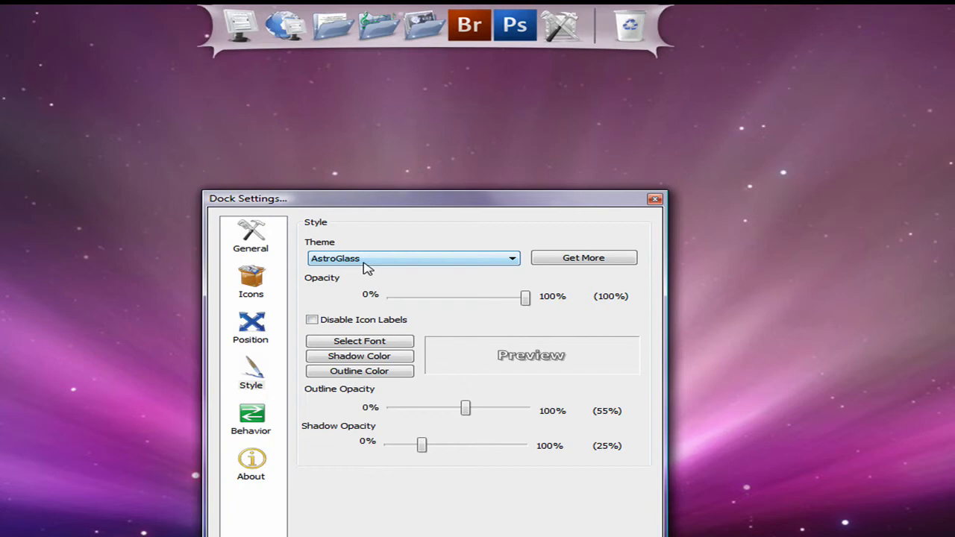
scroll(366, 267, down, 2)
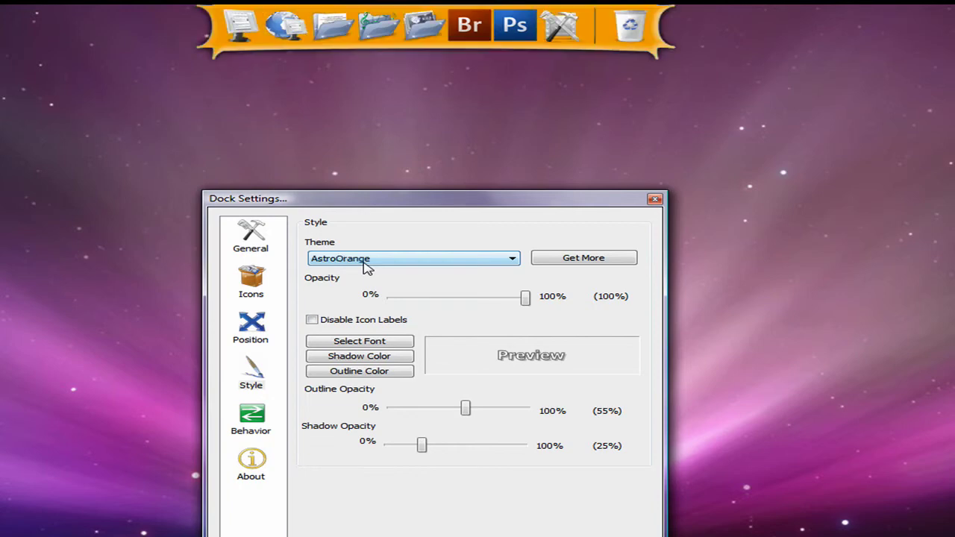
scroll(365, 267, down, 3)
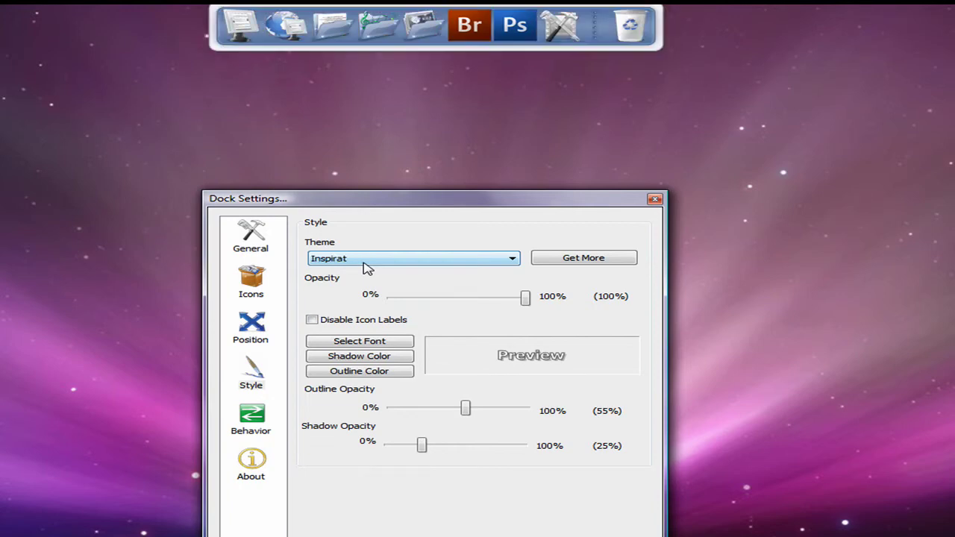
scroll(365, 267, up, 1)
scroll(367, 267, up, 1)
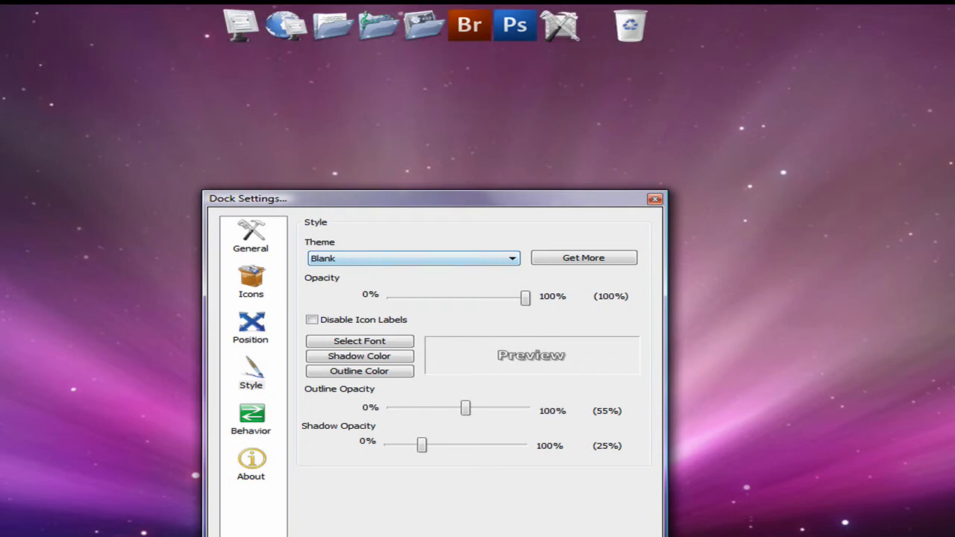